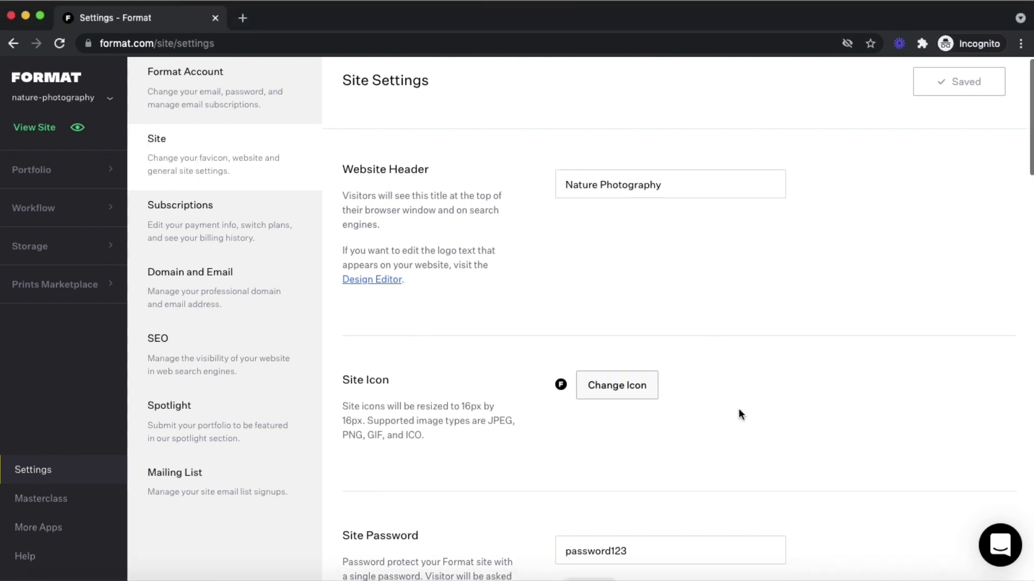
scroll(738, 407, down, 5)
scroll(738, 407, down, 5)
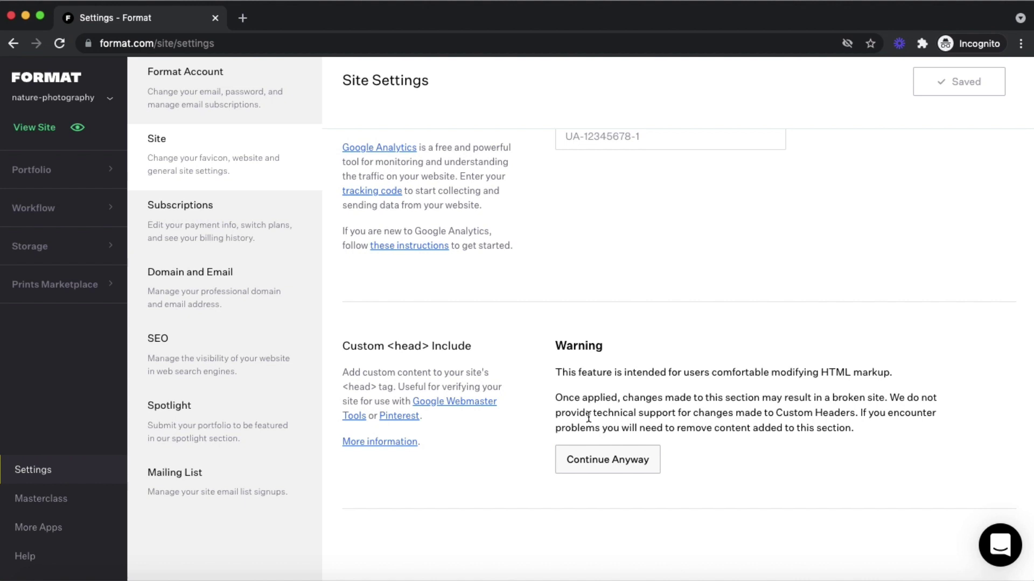
Step: Accept the Custom <head> Include warning with Continue Anyway to unlock the field
click(602, 467)
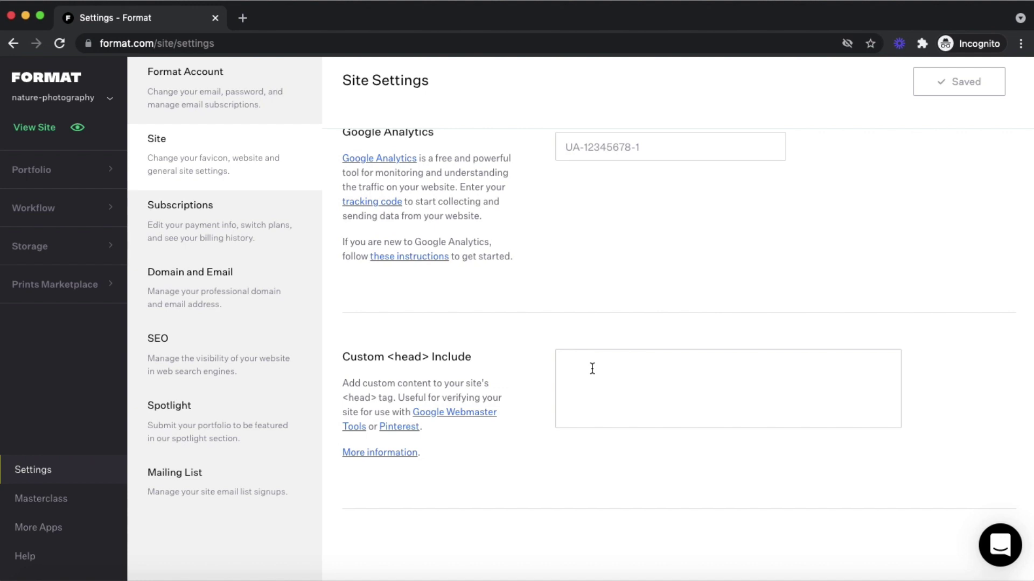
text(paste)
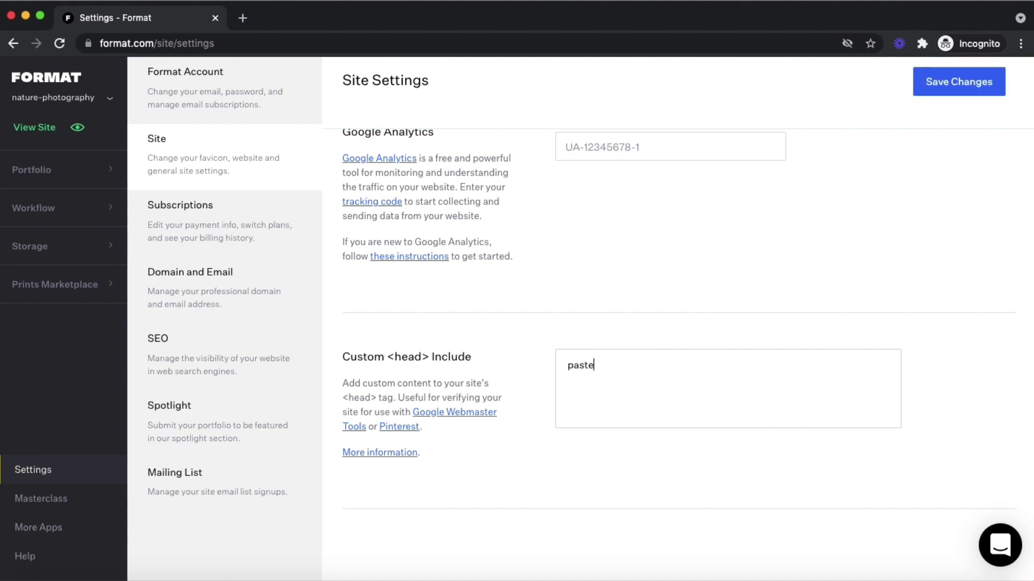